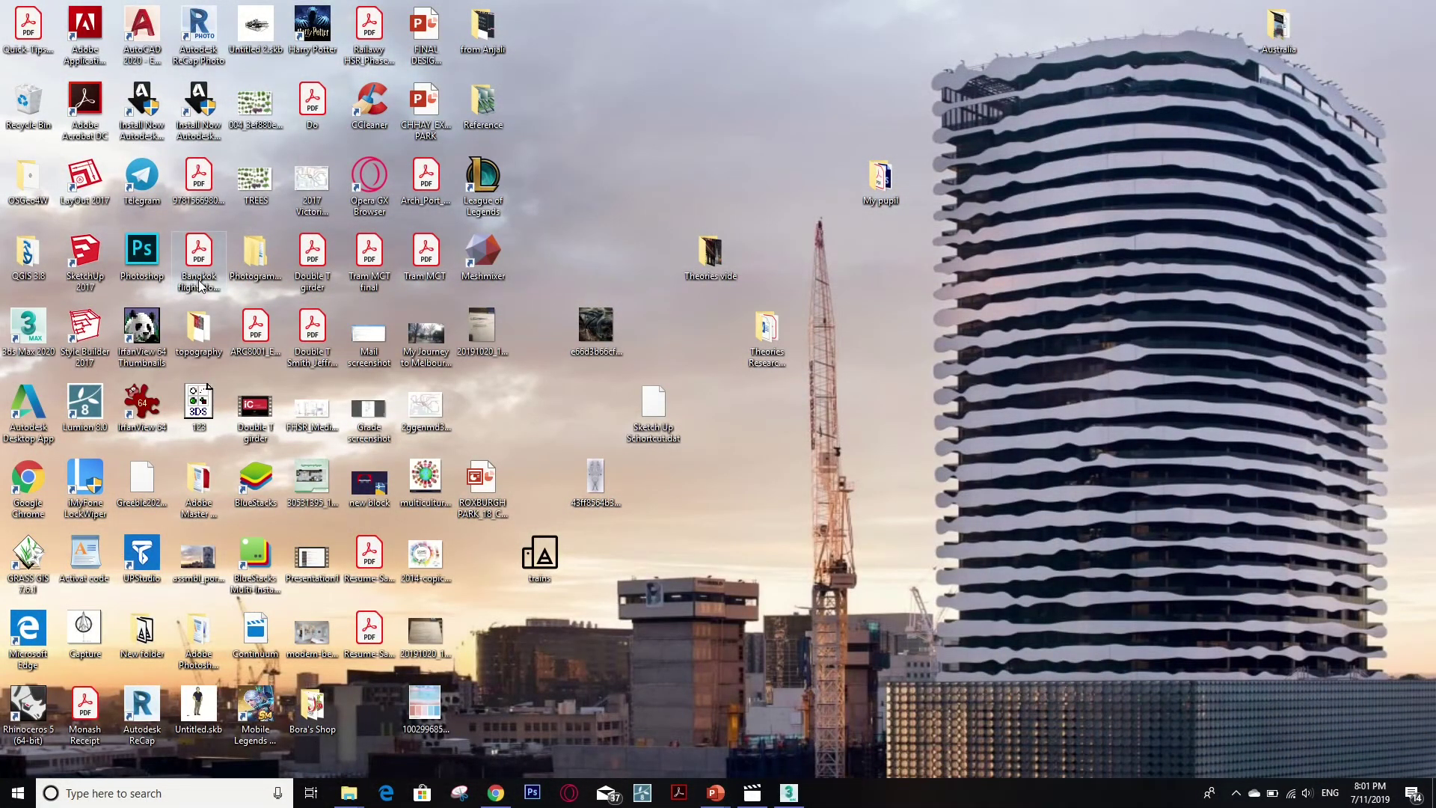
- Launch UP Studio and switch to the UP 3D print workspace with its empty build plate
double_click(142, 554)
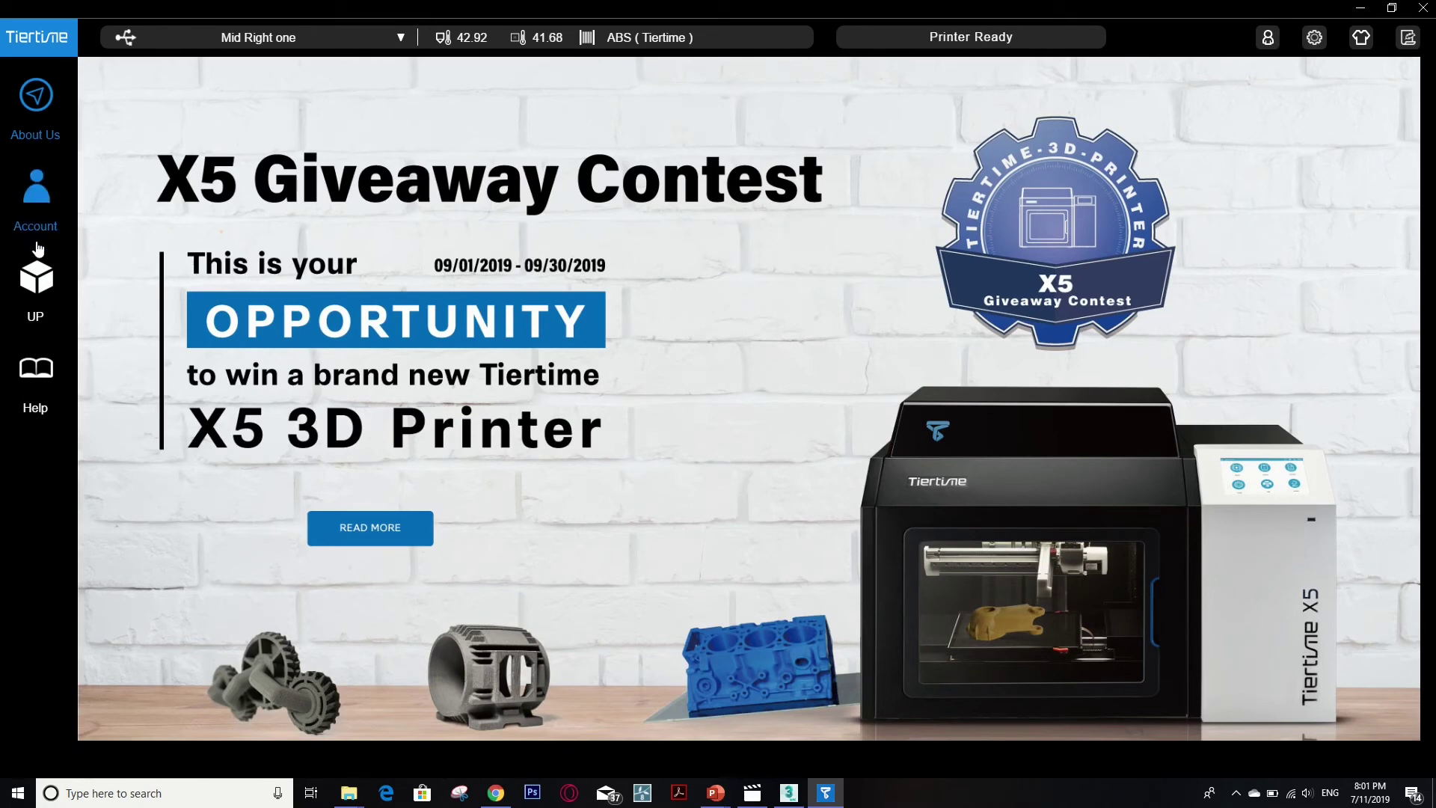
click(38, 290)
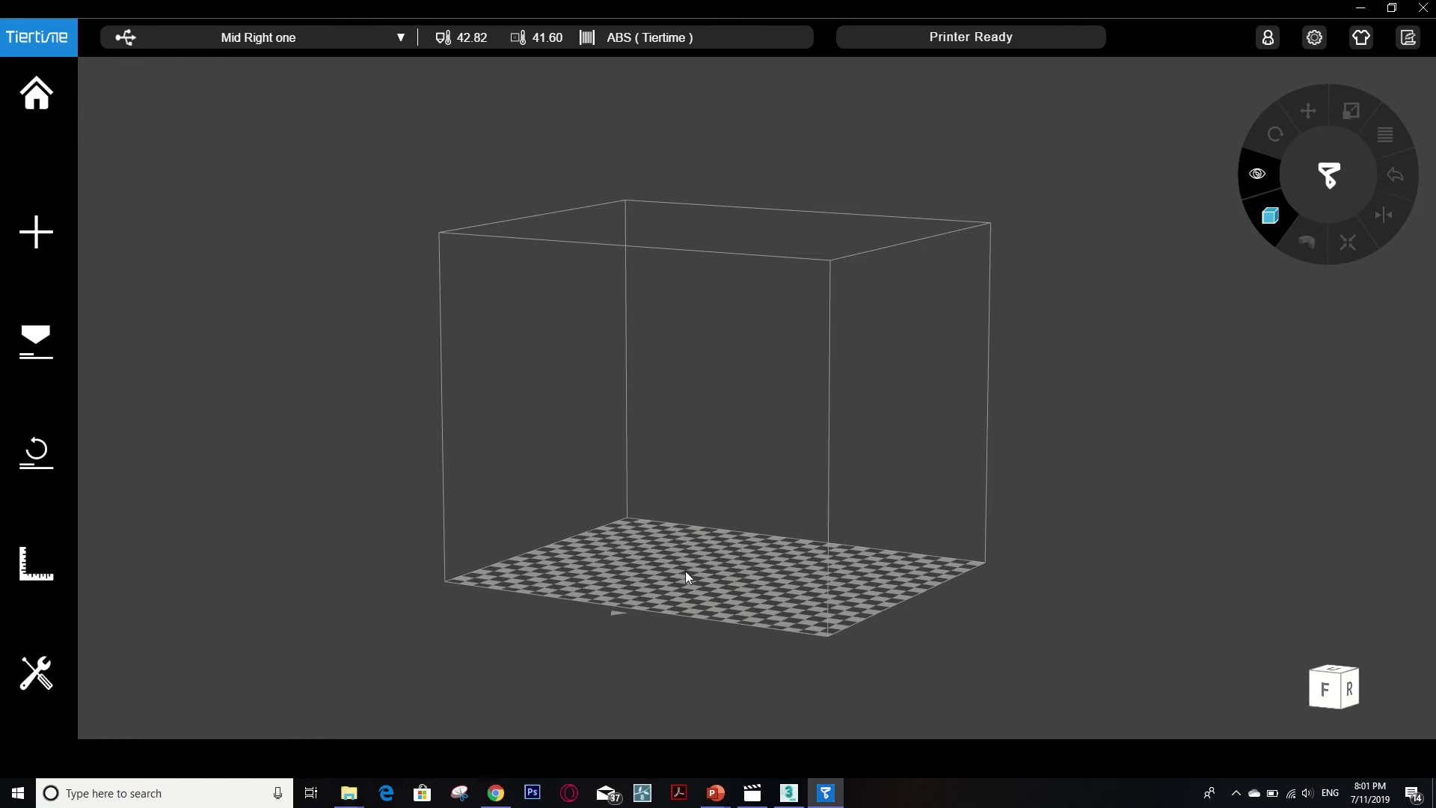
- Bring the Exercise folder window in File Explorer to the front
mouse_move(356, 800)
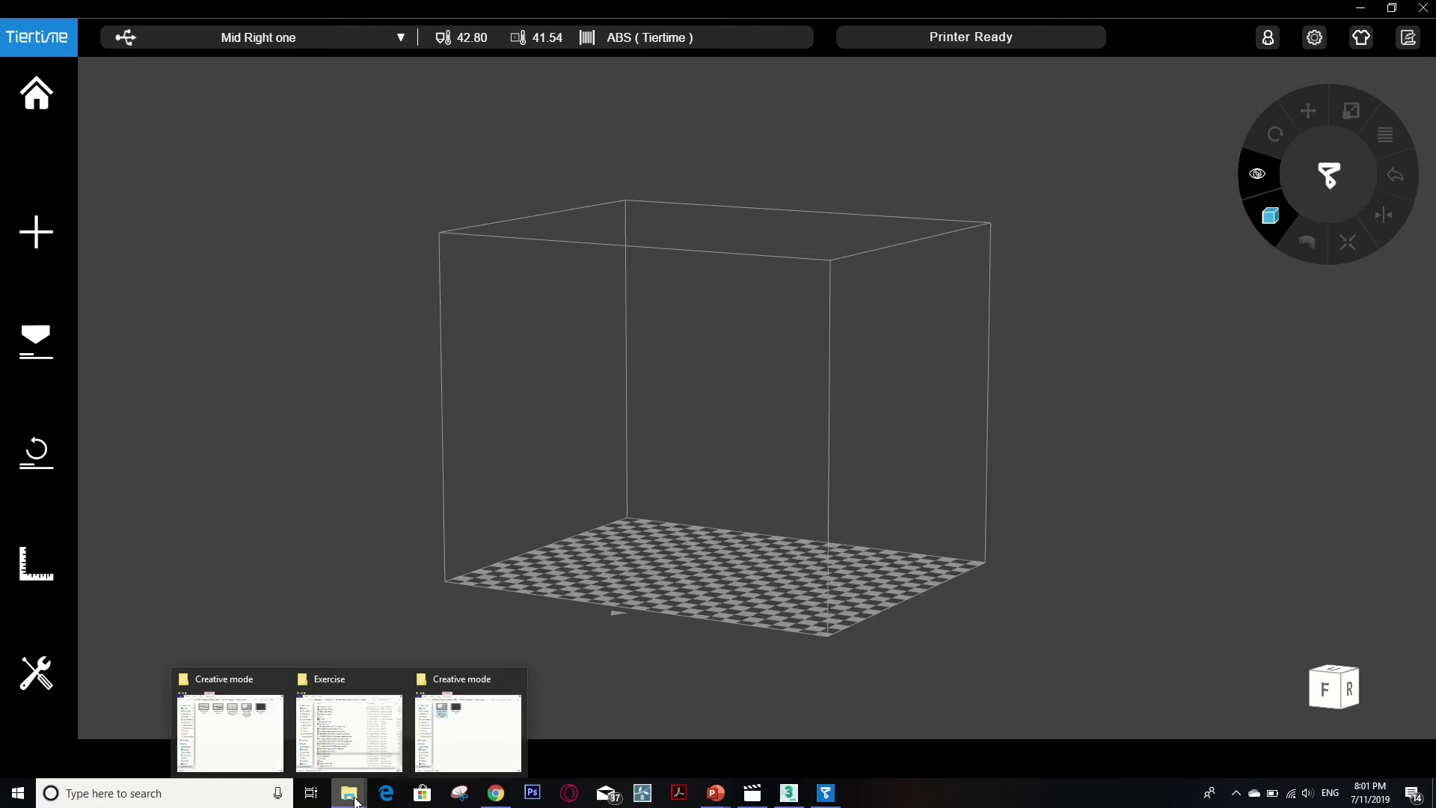
mouse_move(473, 713)
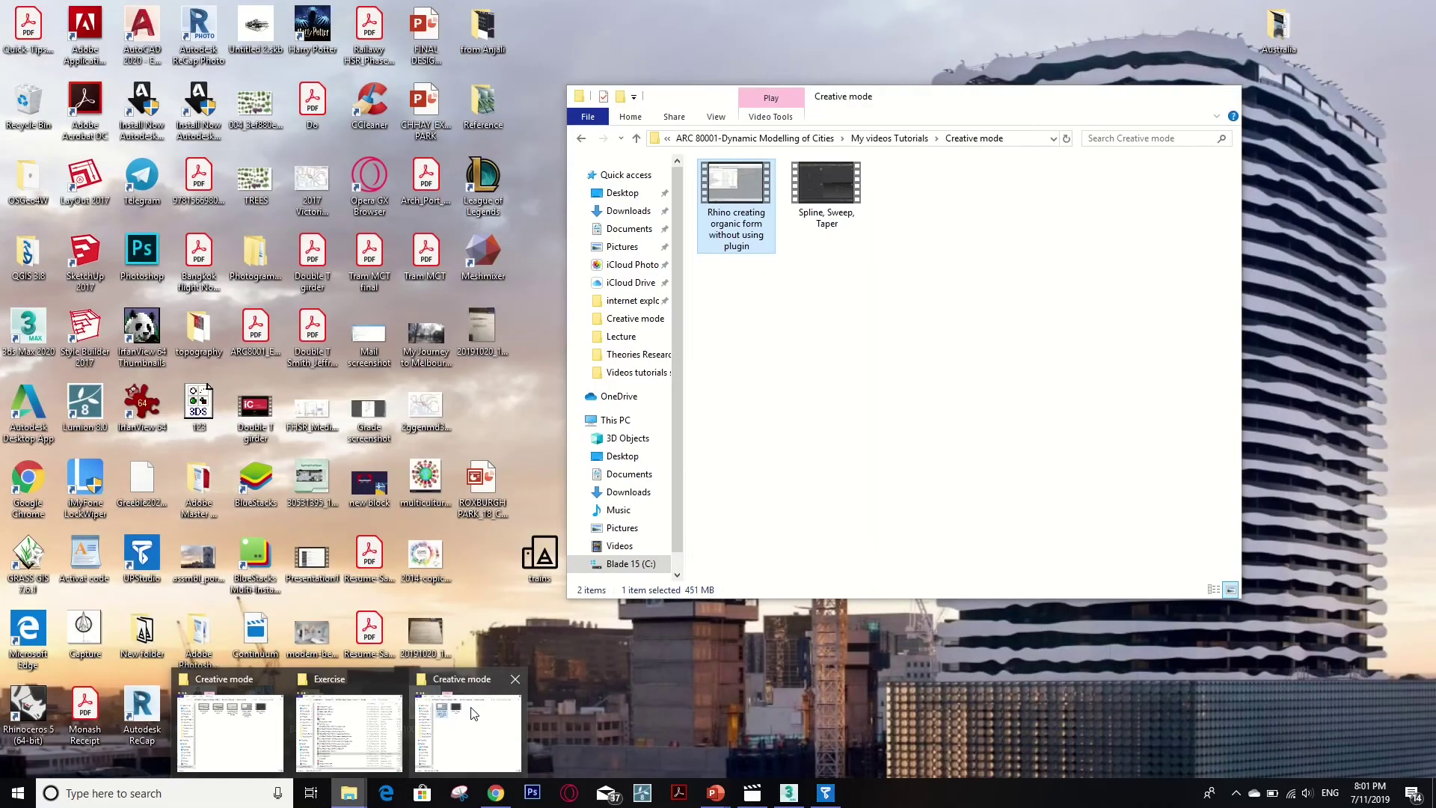
mouse_move(277, 714)
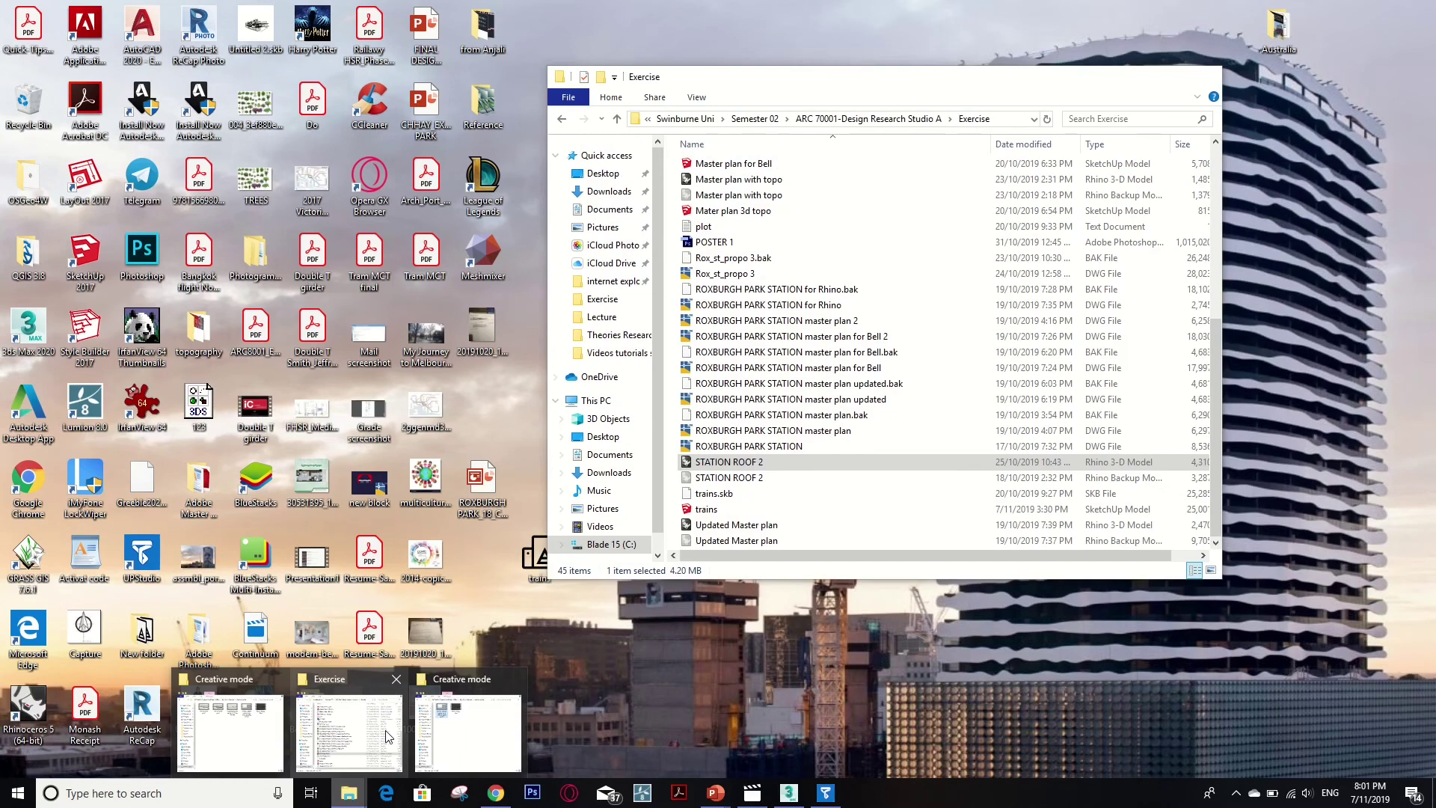
mouse_move(446, 735)
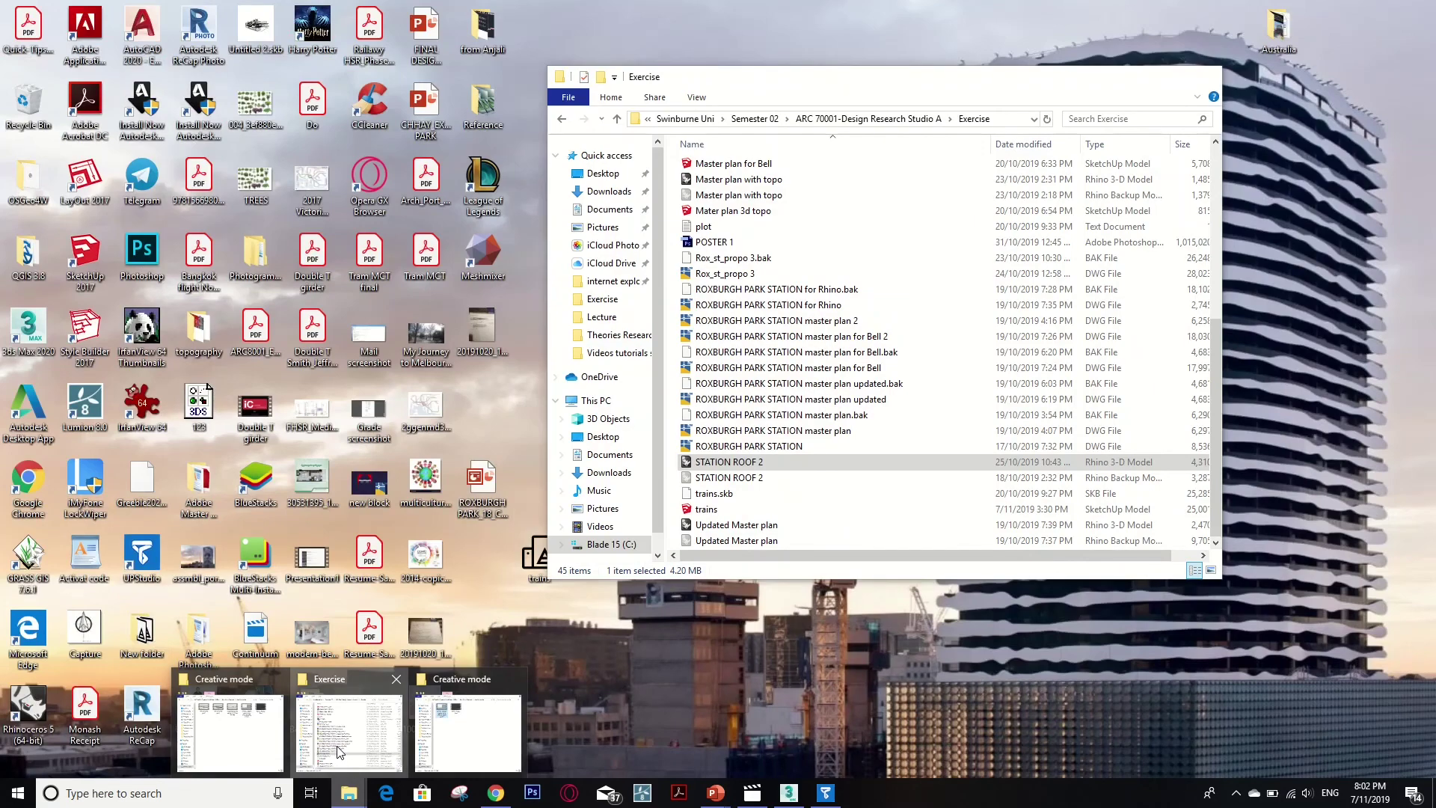
click(338, 750)
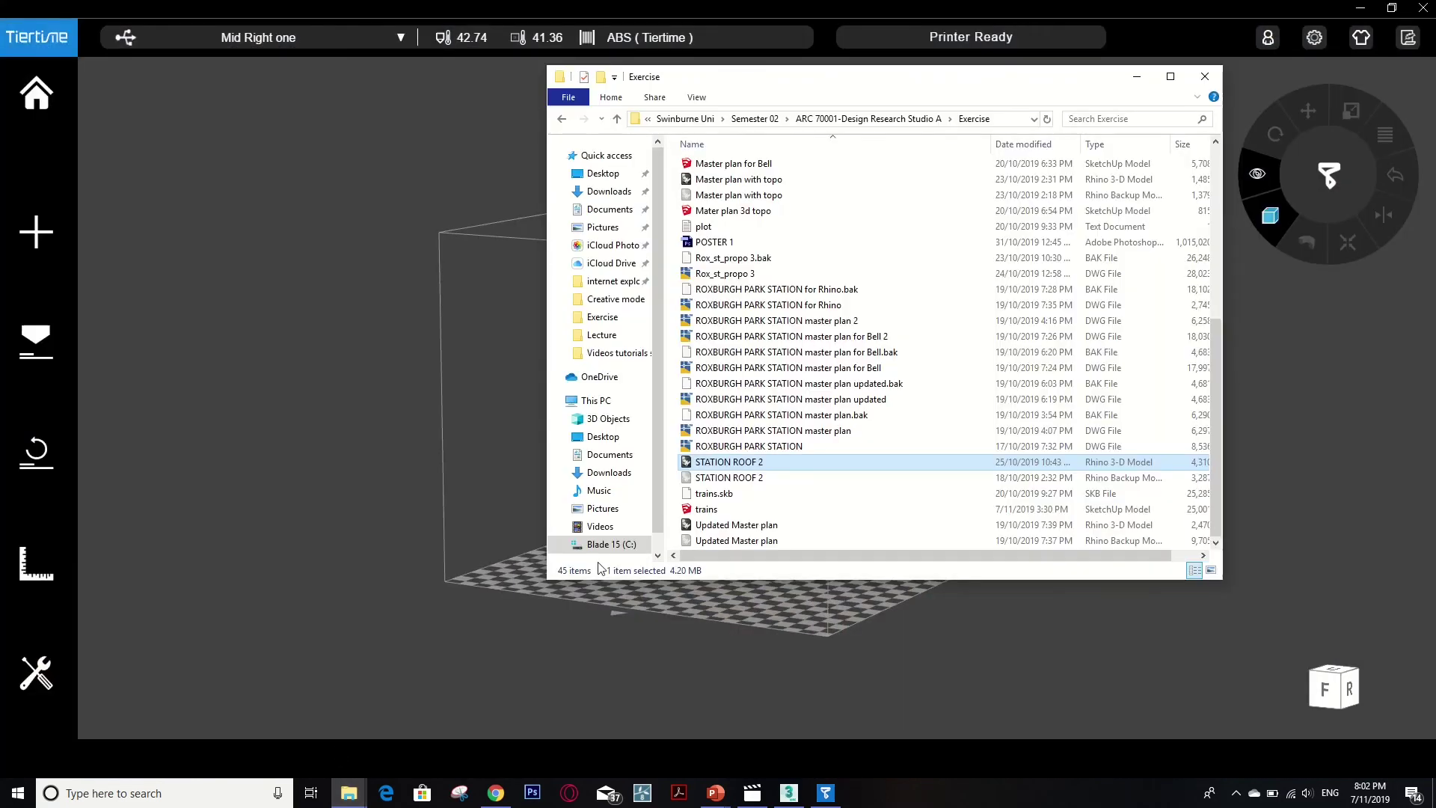
scroll(791, 394, up, 7)
scroll(791, 394, down, 7)
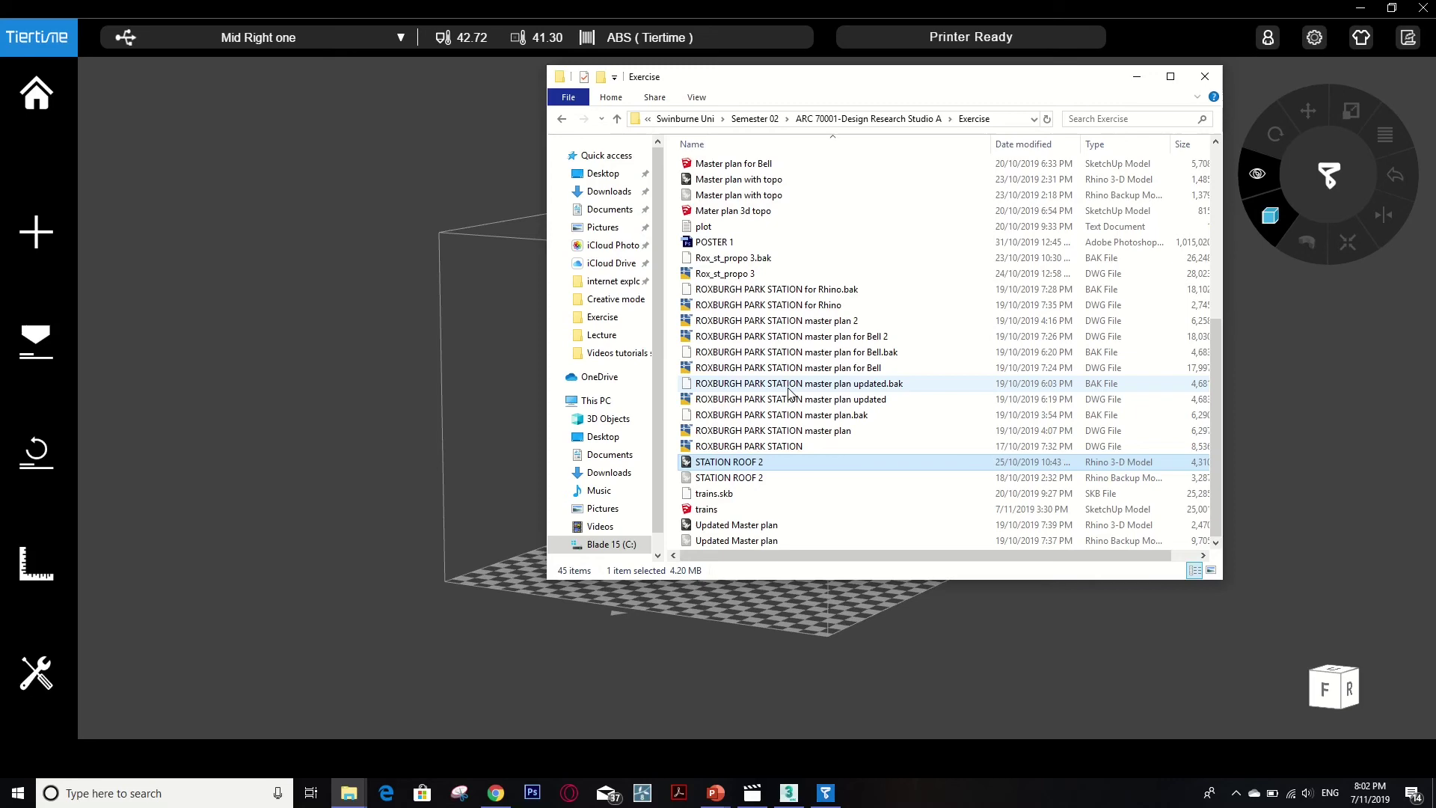
scroll(791, 395, up, 7)
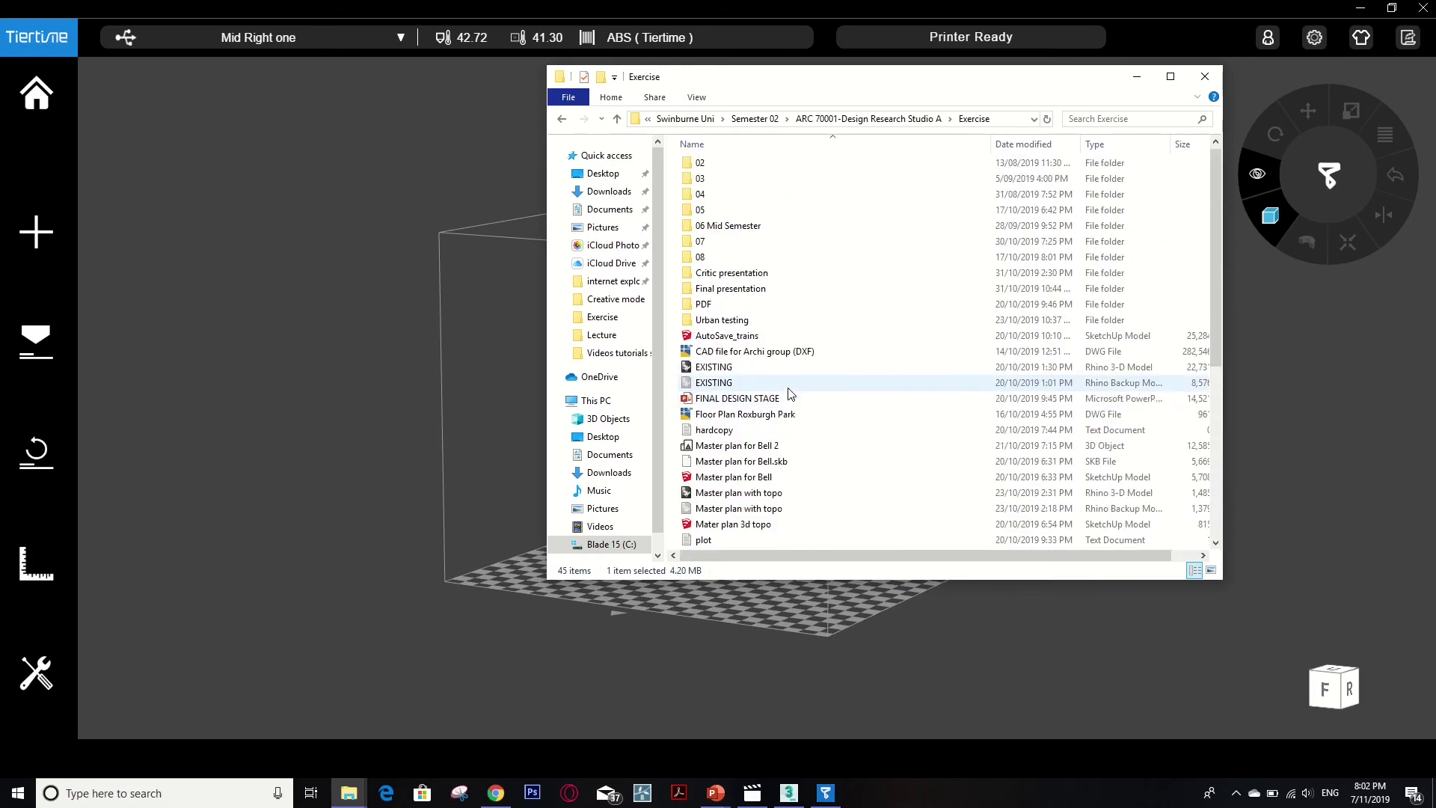
- Open the Critic presentation folder and drag '3D print for Rhino 6' onto the UP Studio build plate
click(715, 277)
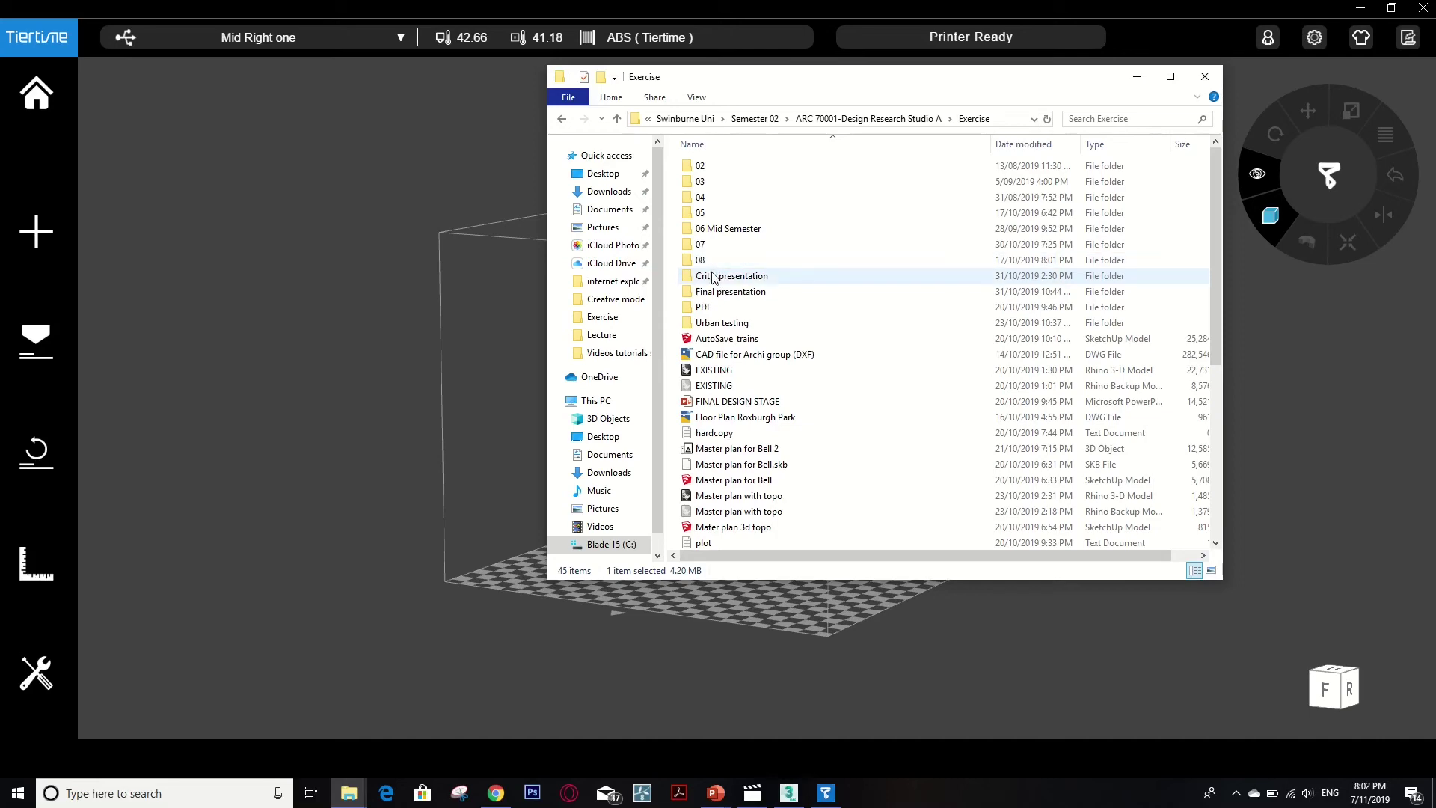
double_click(713, 277)
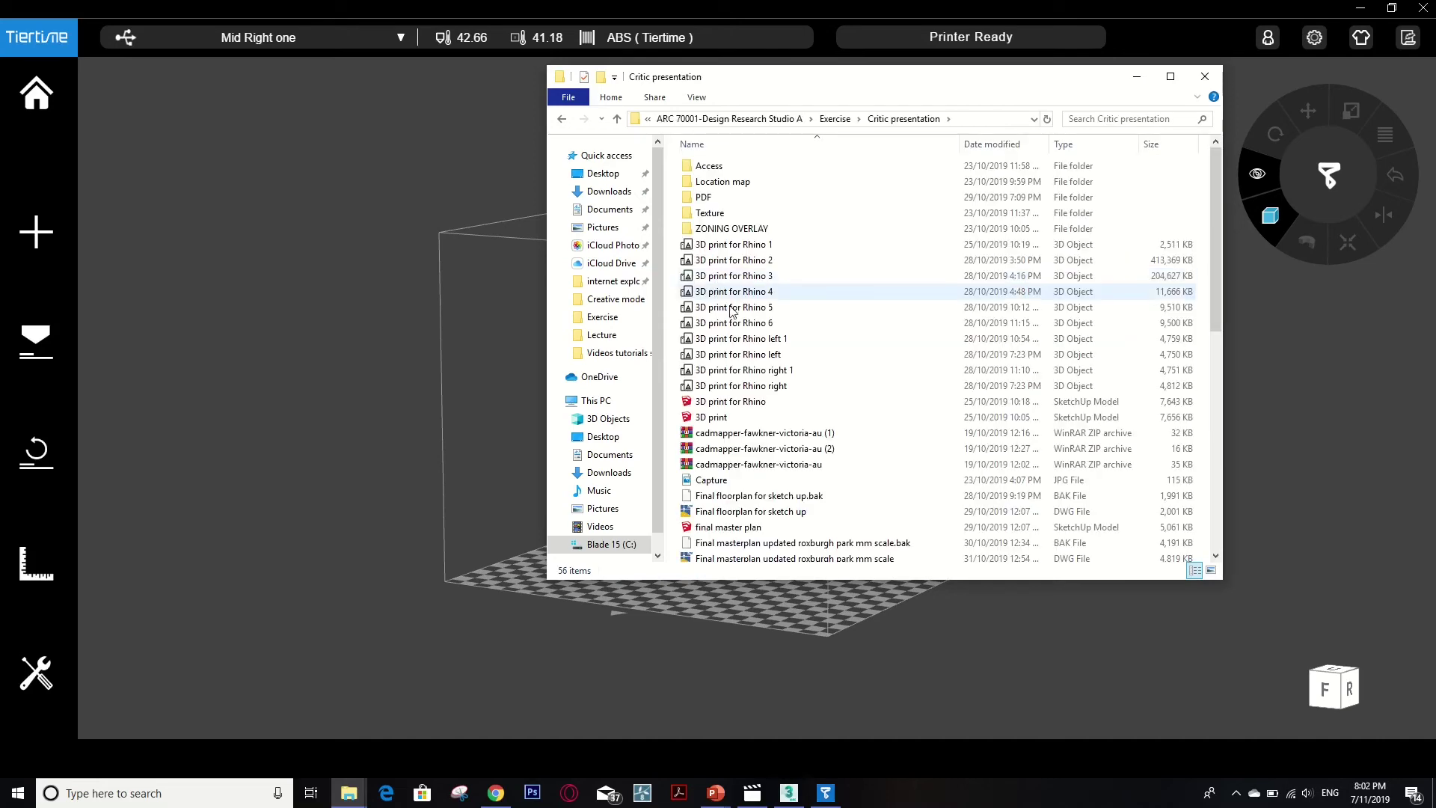
drag(734, 326, 499, 506)
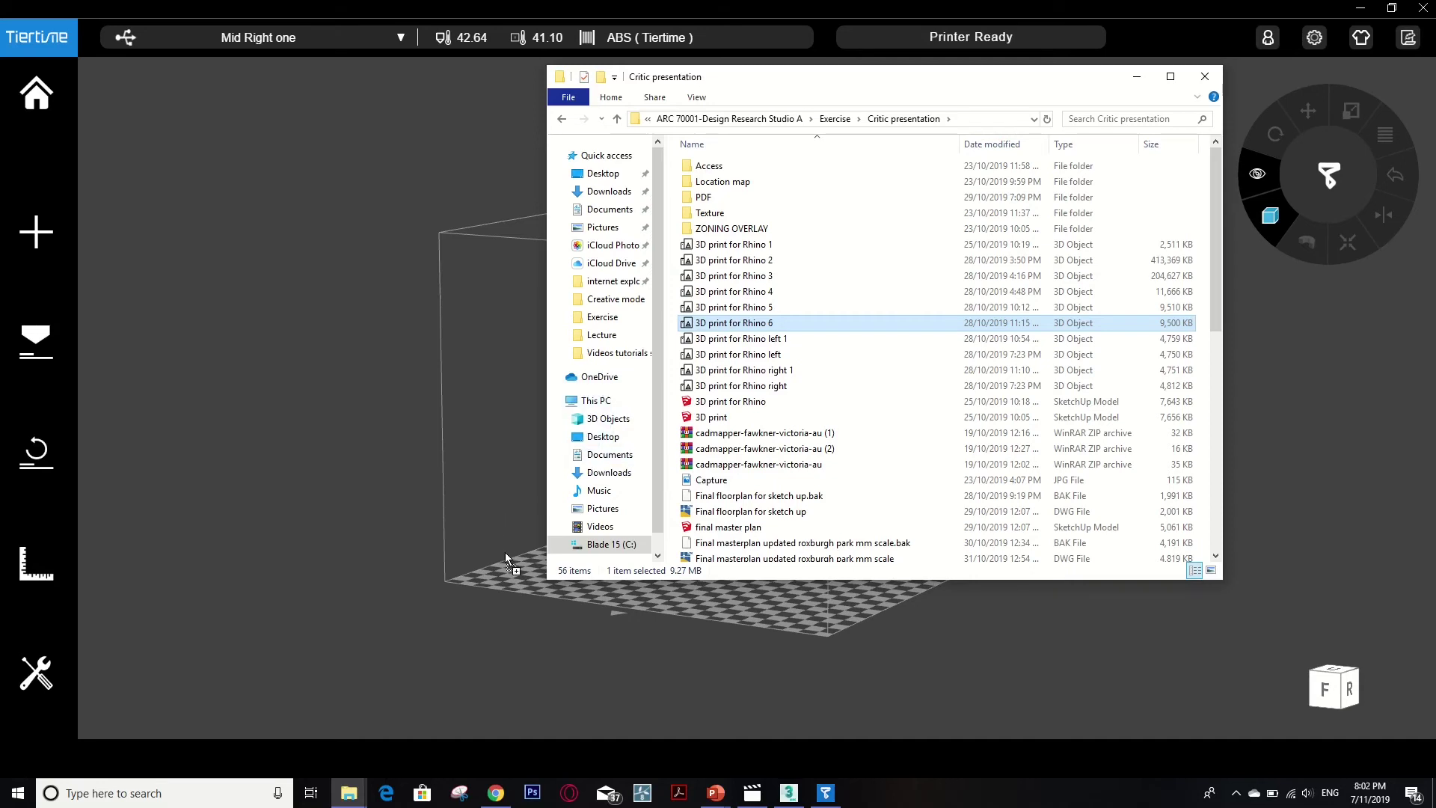
drag(513, 567, 512, 559)
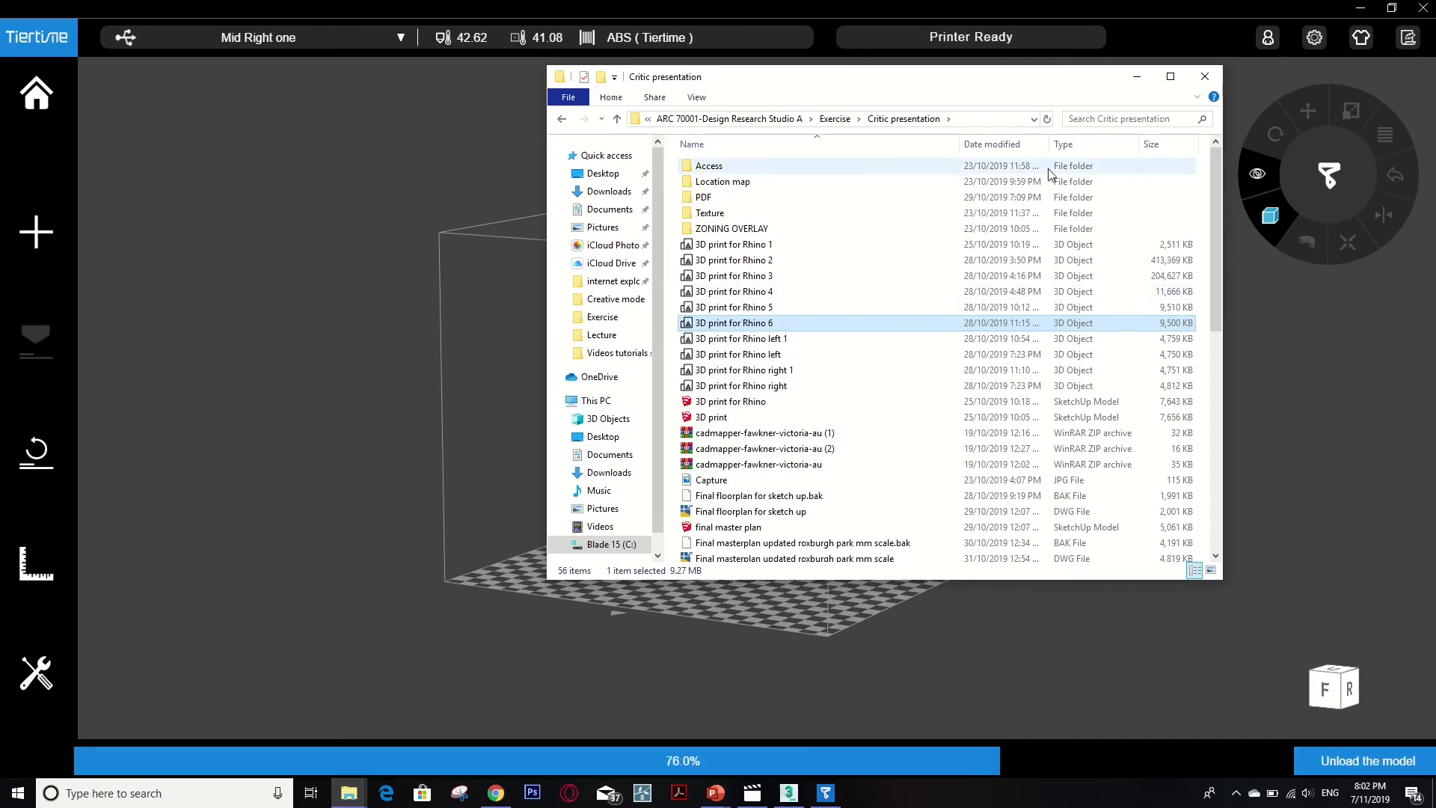
- Minimise Explorer and zoom in and out on the model to inspect its red error patches
click(1138, 86)
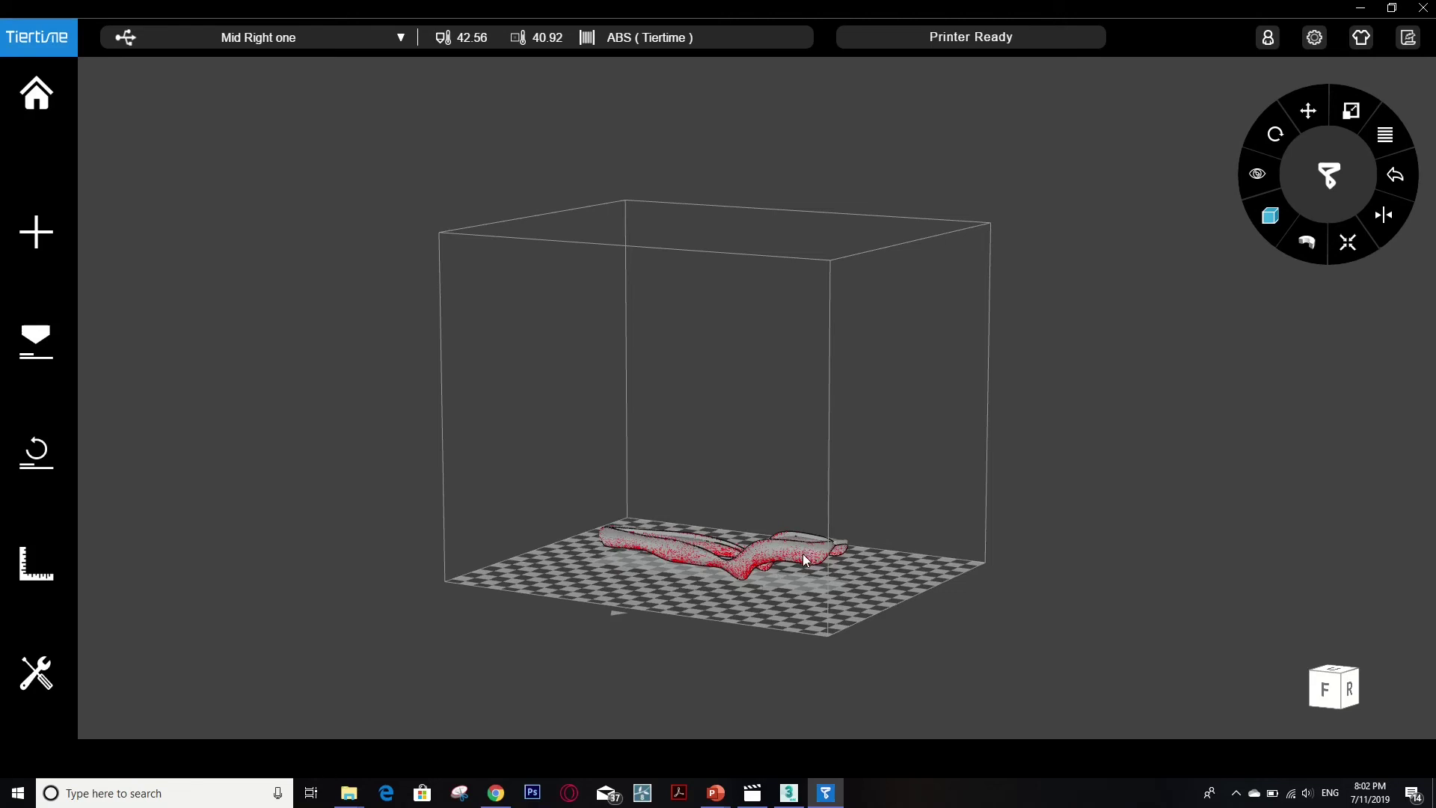
scroll(802, 553, down, 2)
scroll(802, 553, up, 4)
scroll(802, 554, up, 5)
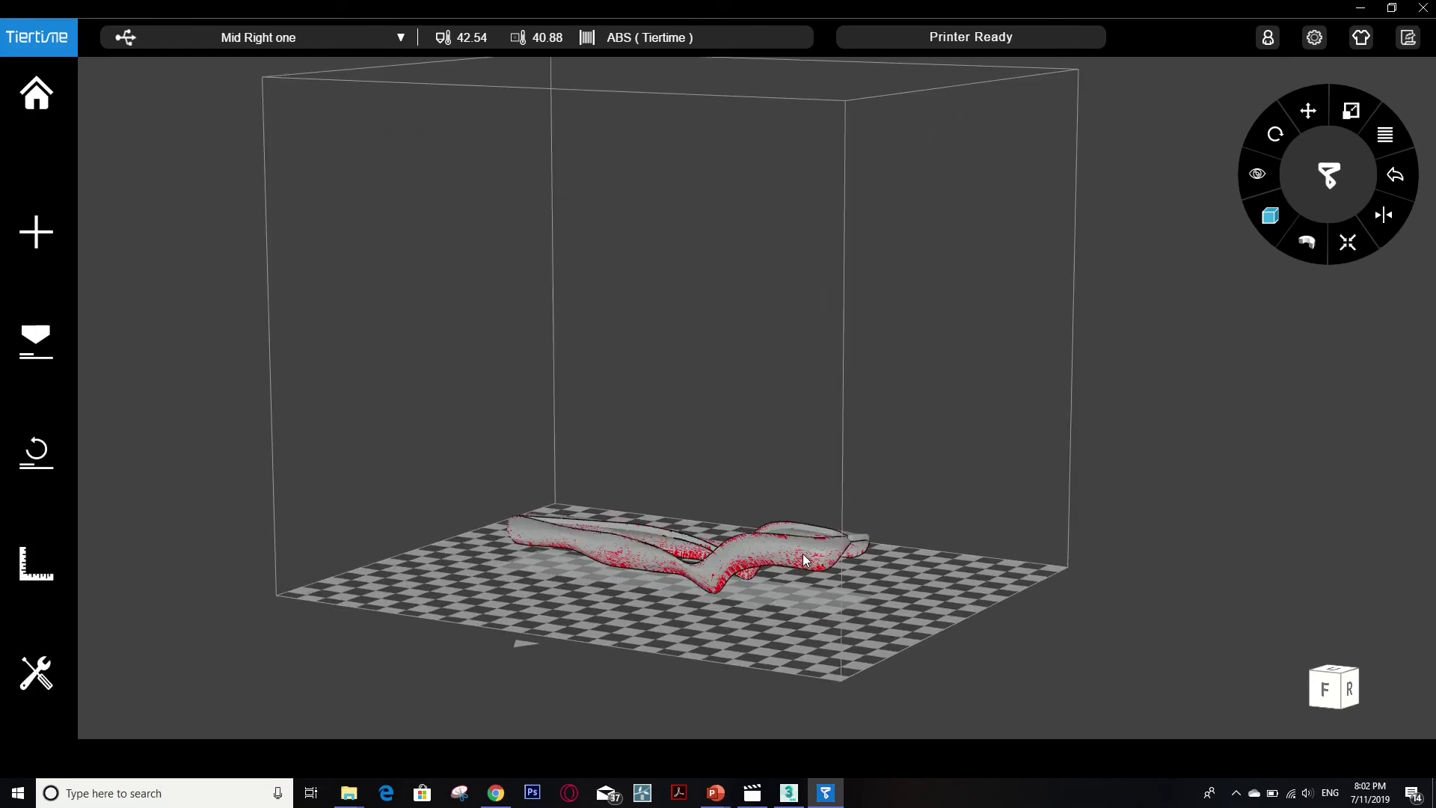
scroll(802, 554, up, 1)
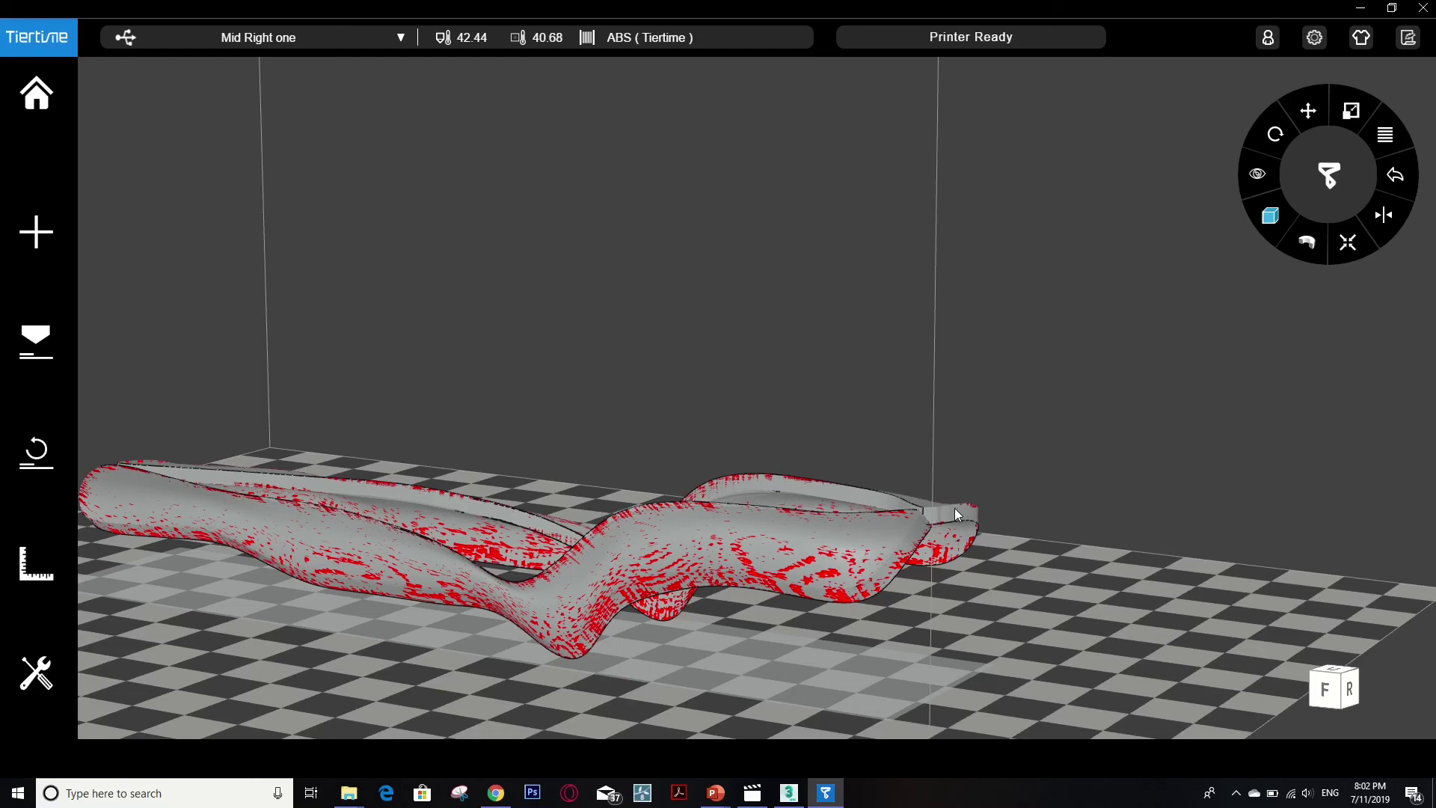
scroll(955, 509, up, 3)
scroll(955, 509, up, 2)
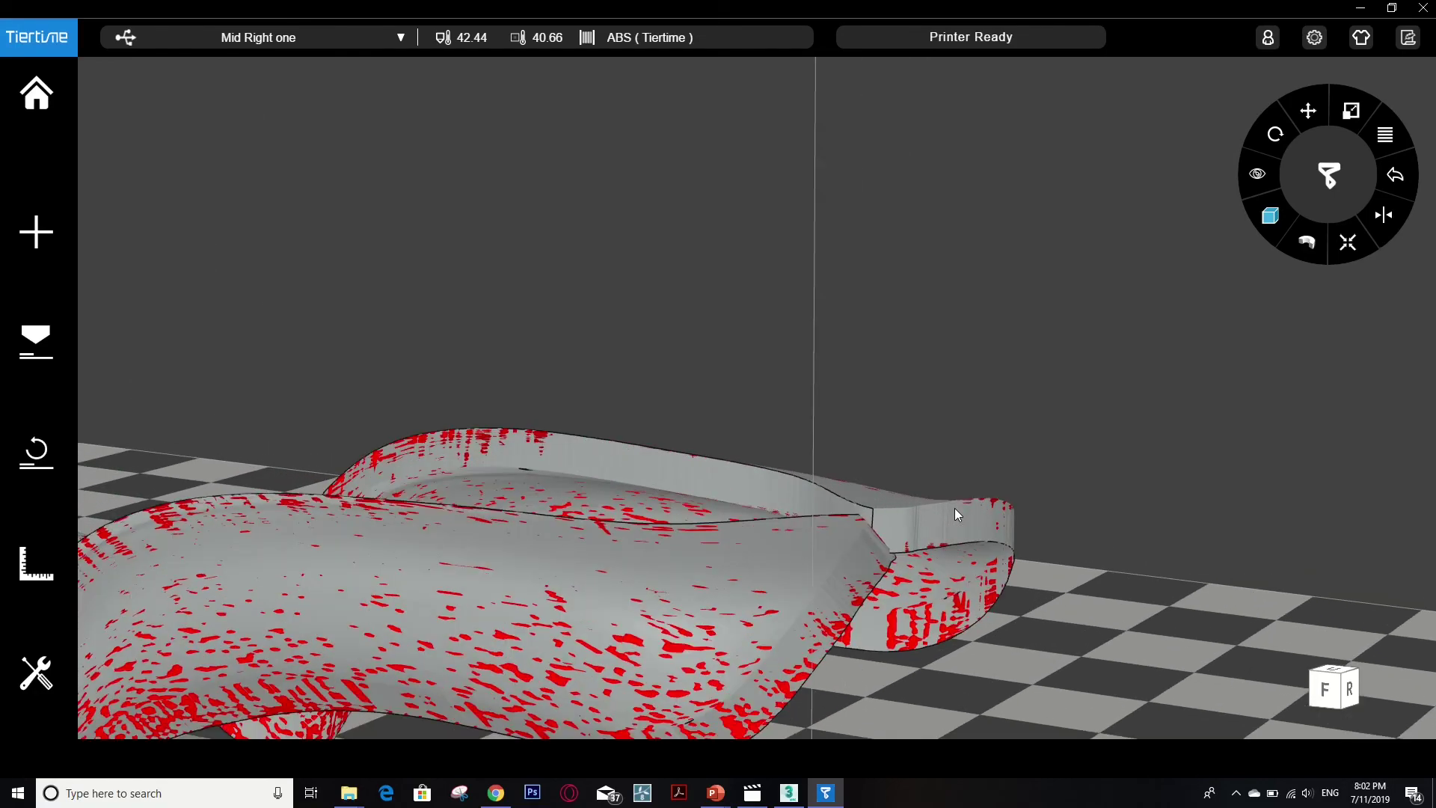
scroll(955, 509, down, 3)
scroll(956, 512, down, 5)
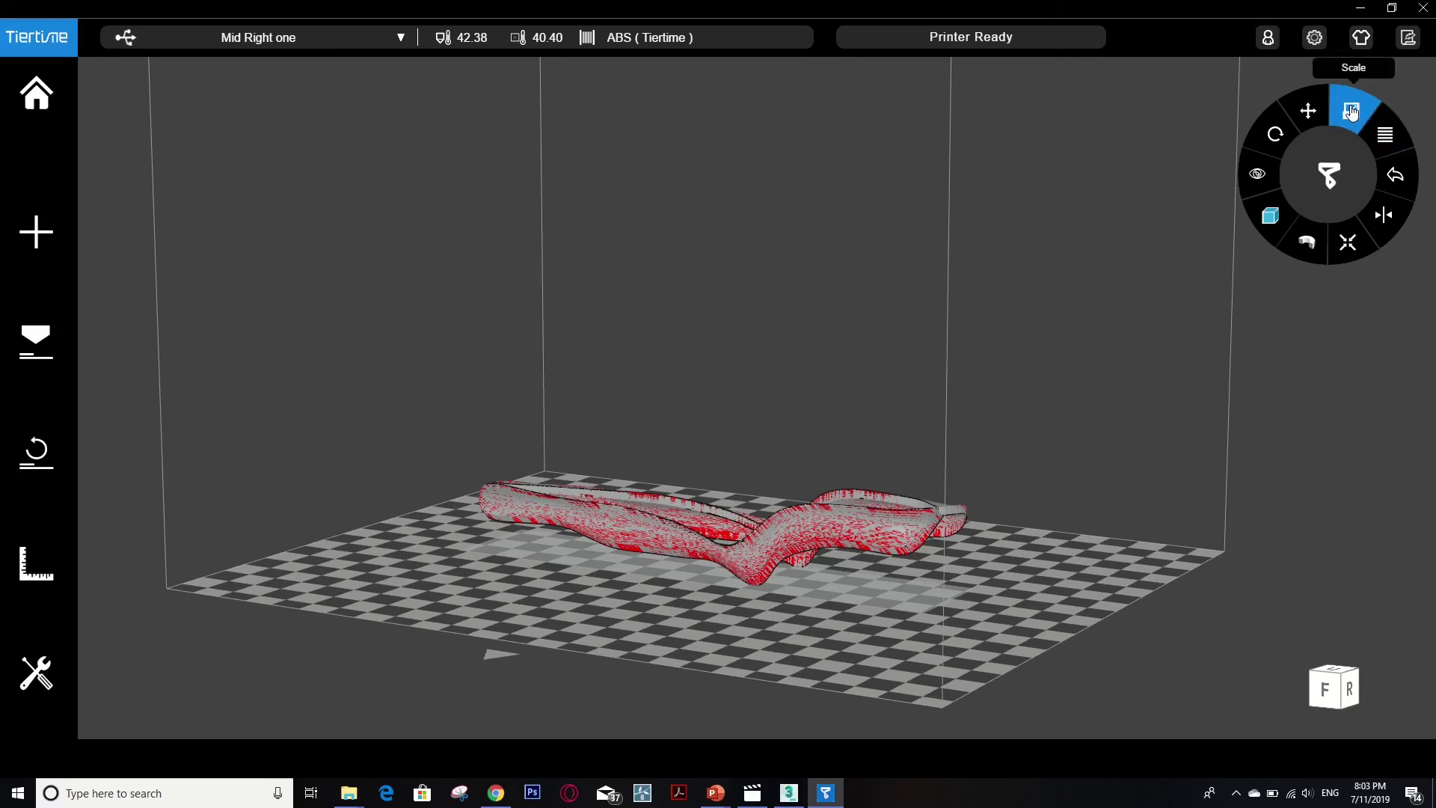
- Run Fix Errors from the More tools to repair the model's mesh
click(1375, 135)
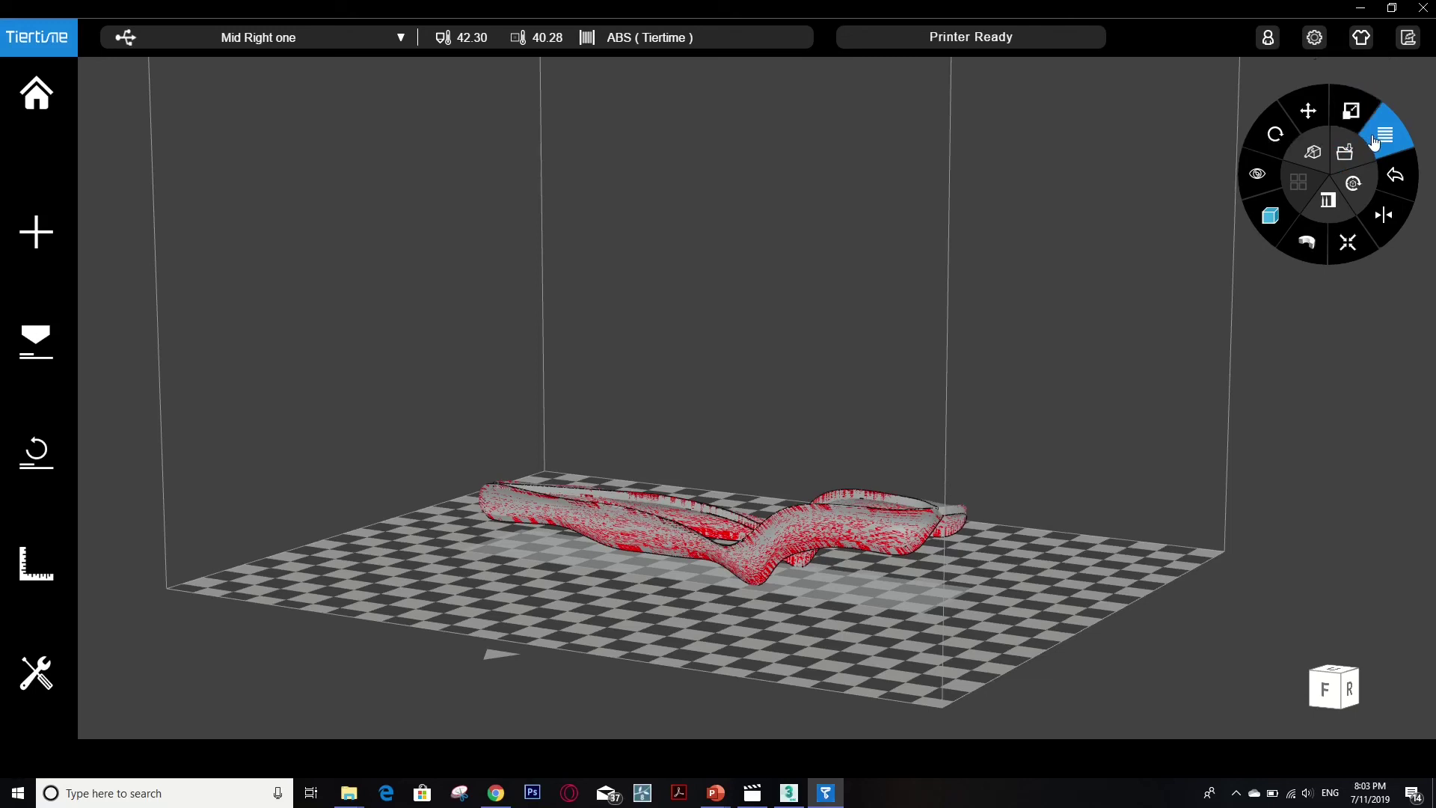
click(1317, 154)
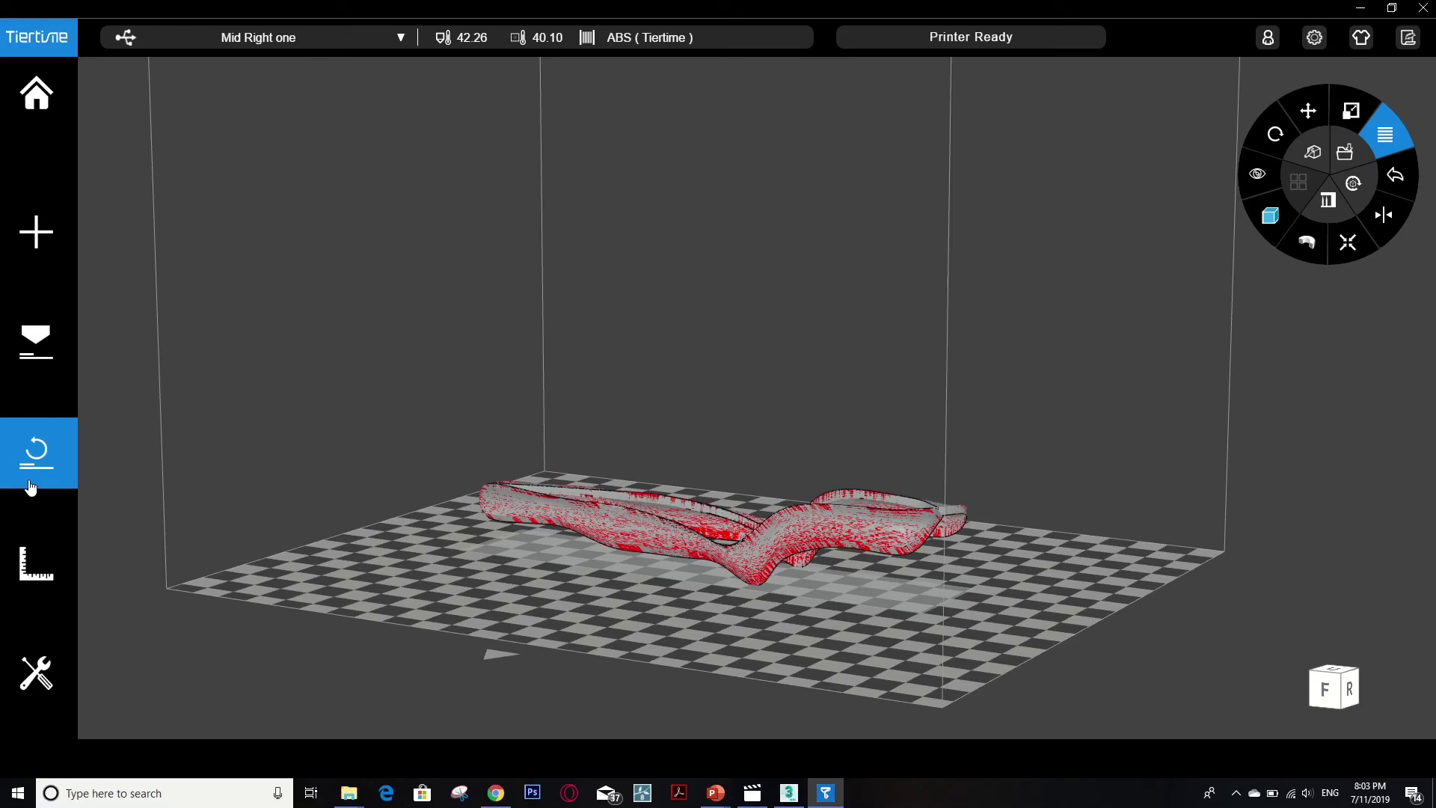
- Initialise the printer and wait until it reports Printer Ready
click(31, 487)
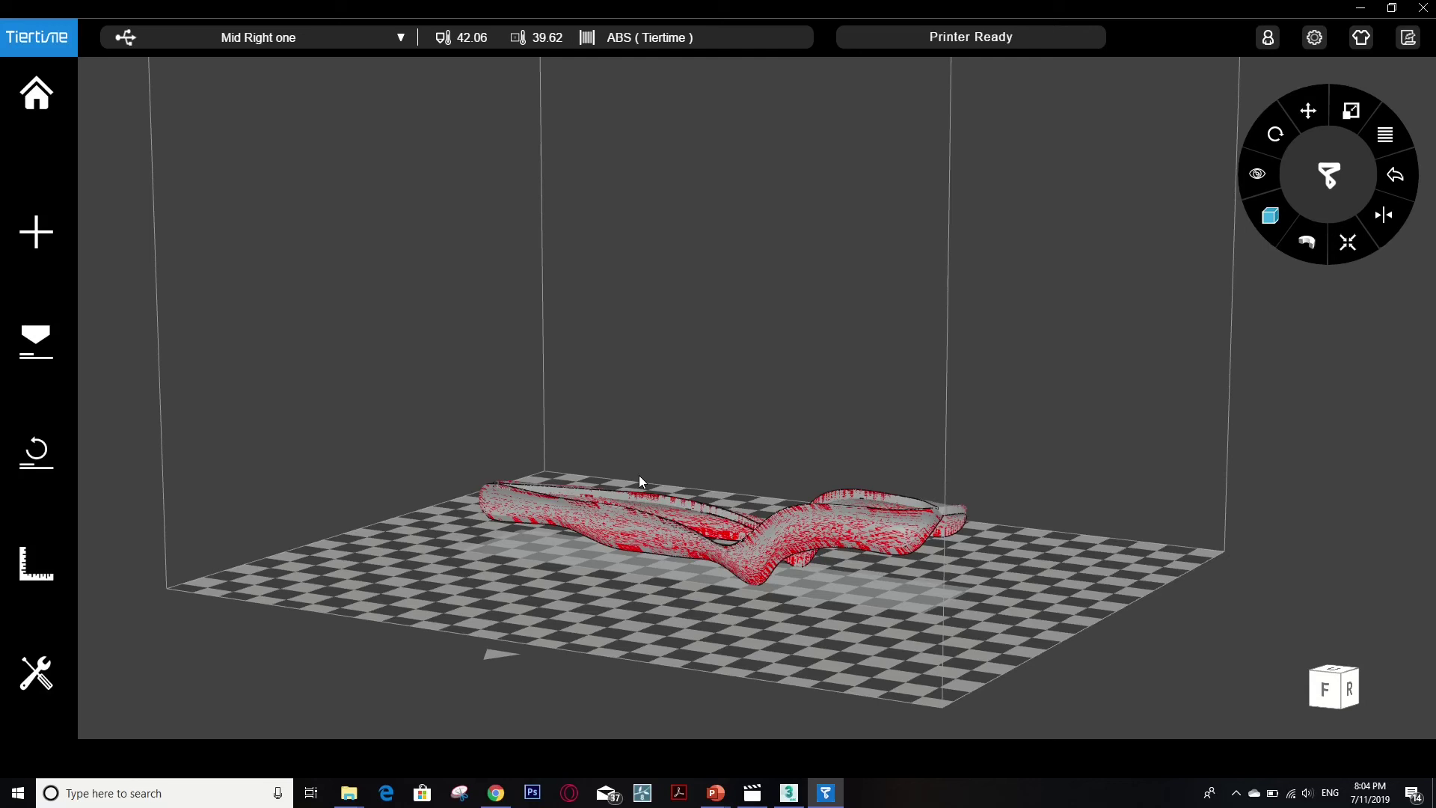
- Check level calibration points 3 and 2, then confirm the calibration with nozzle height 206.40
click(35, 582)
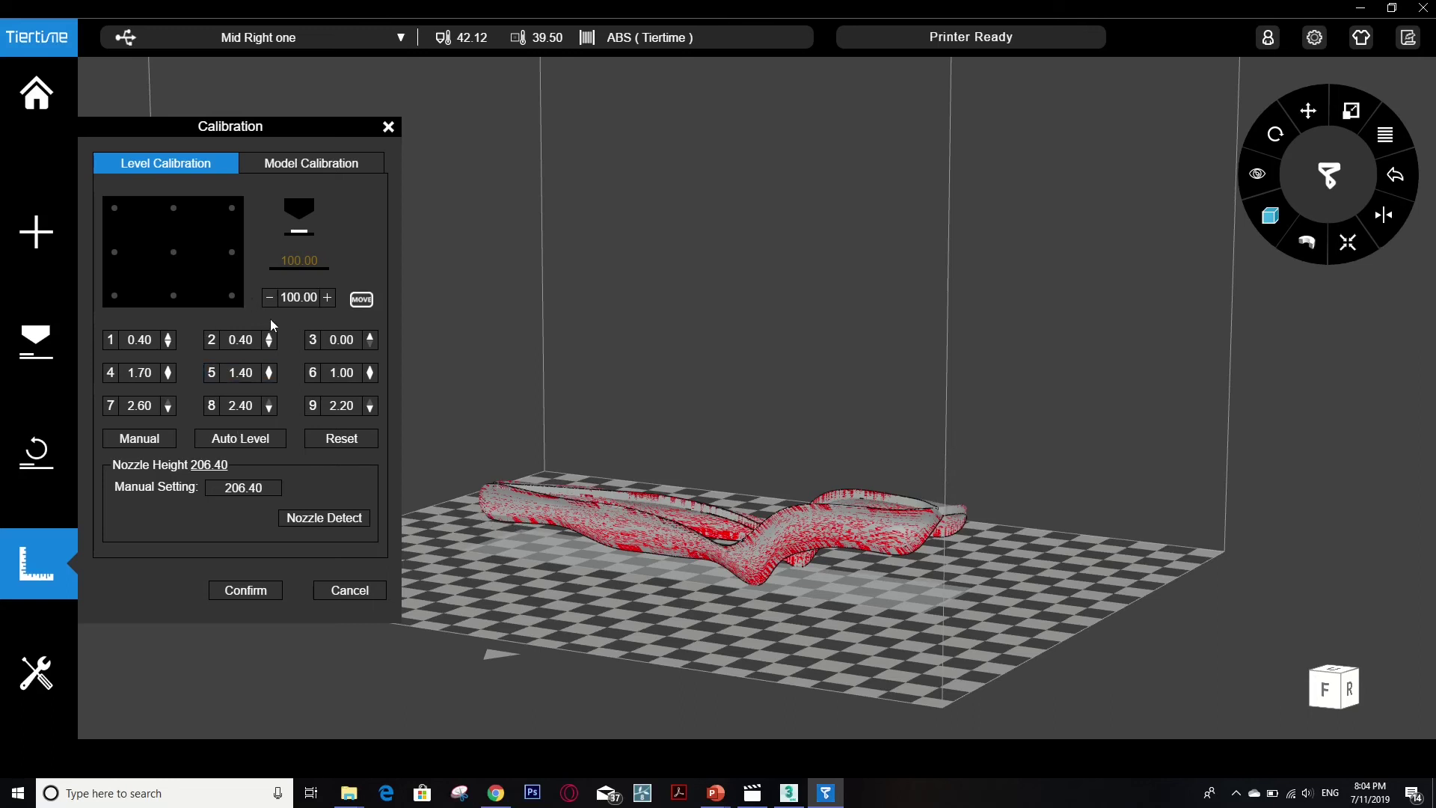
click(318, 343)
click(240, 341)
click(254, 592)
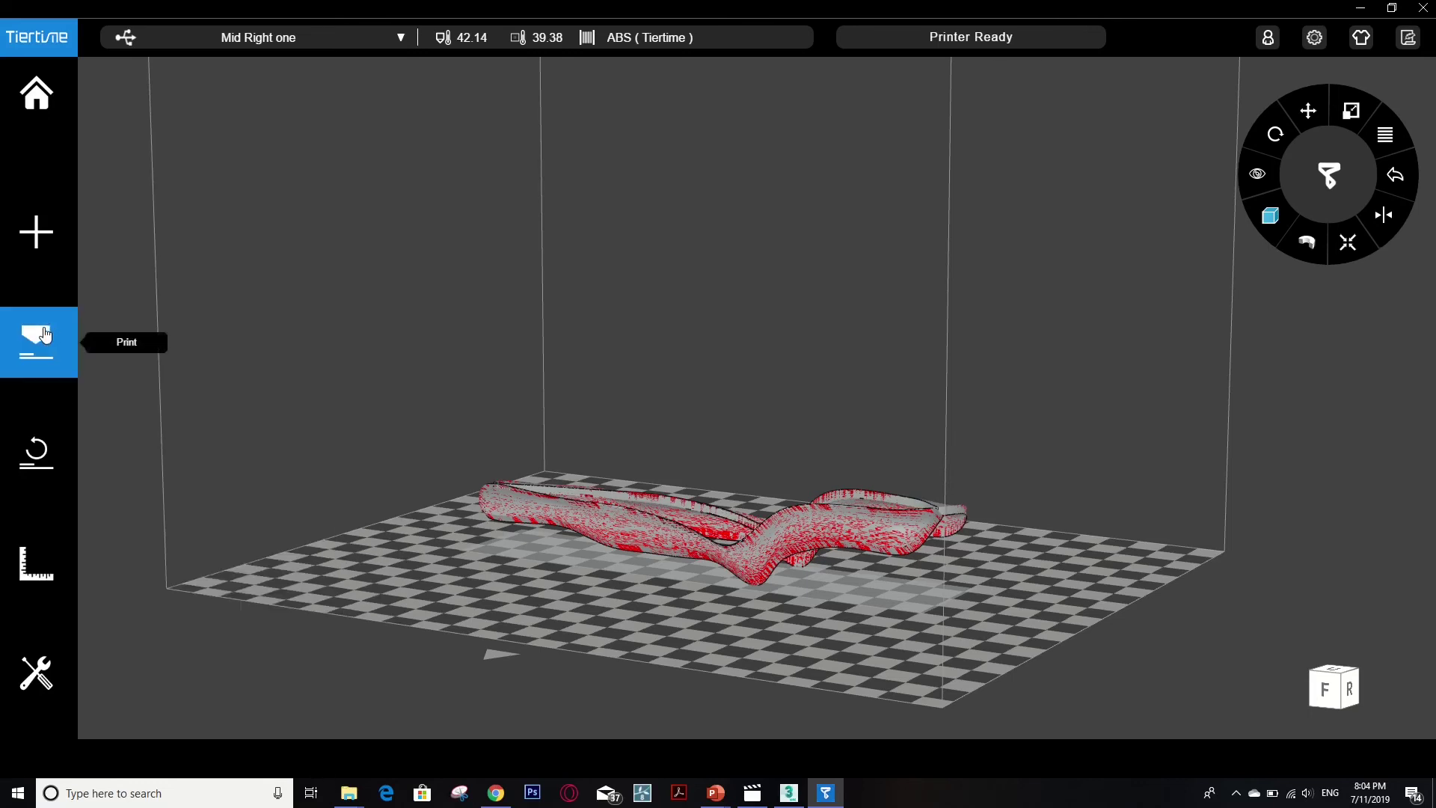
- In Print Settings, keep 0.2mm layers and Normal quality and choose the 20% infill pattern
click(45, 335)
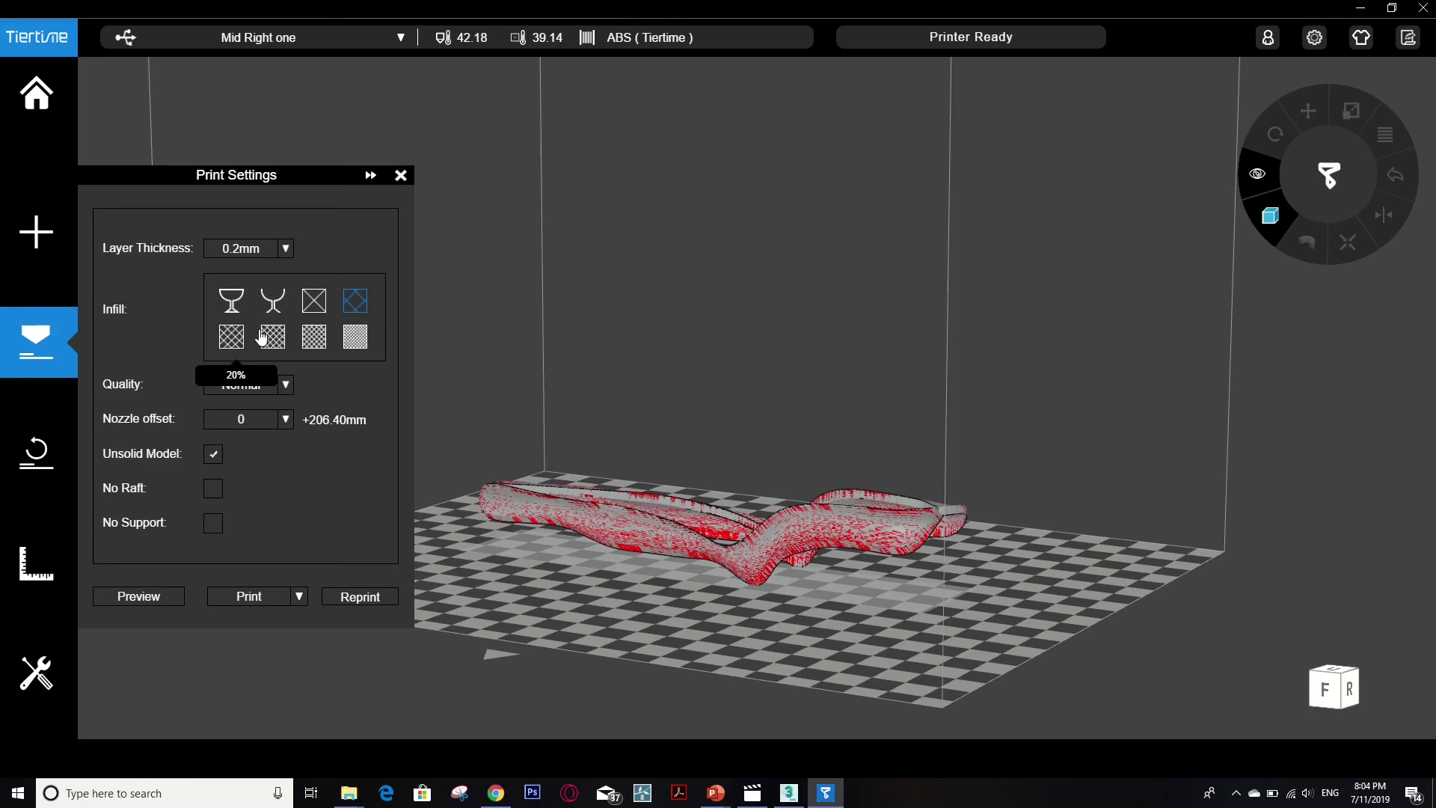
click(240, 347)
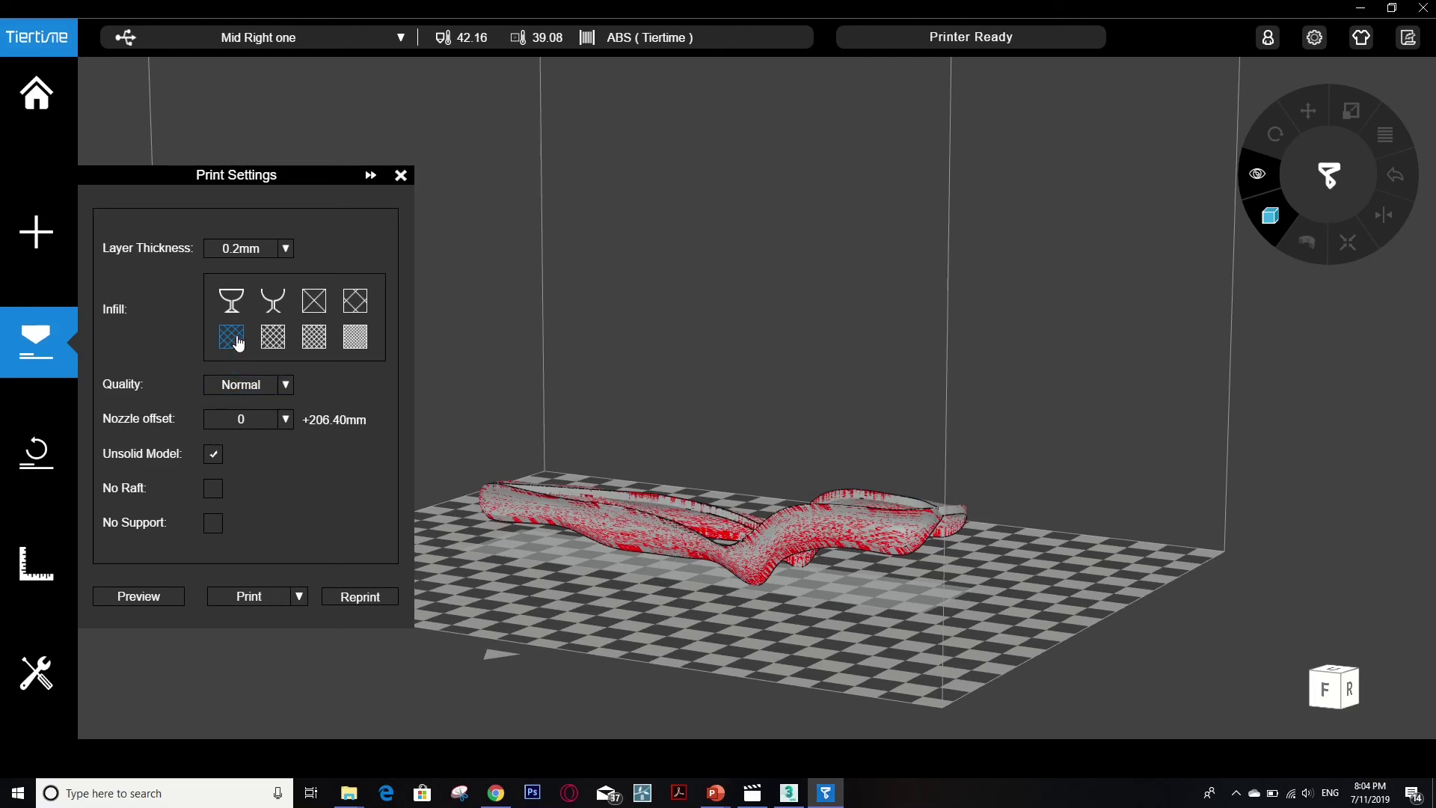
- Slice the model and send it to the printer, estimated at 1H 42M 38S and 22 g
click(247, 603)
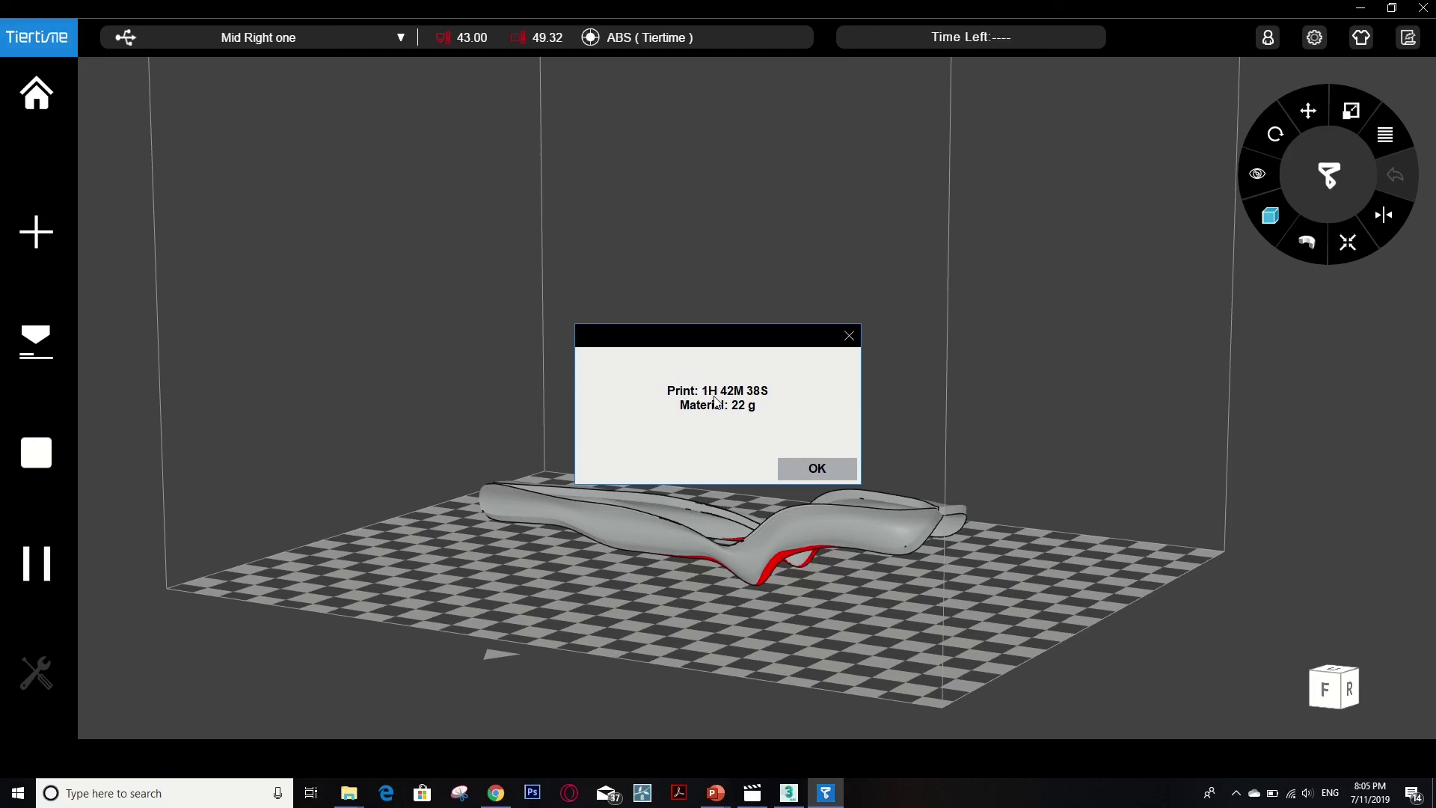
- Dismiss the print estimate so the printer heats up and starts the job
click(801, 476)
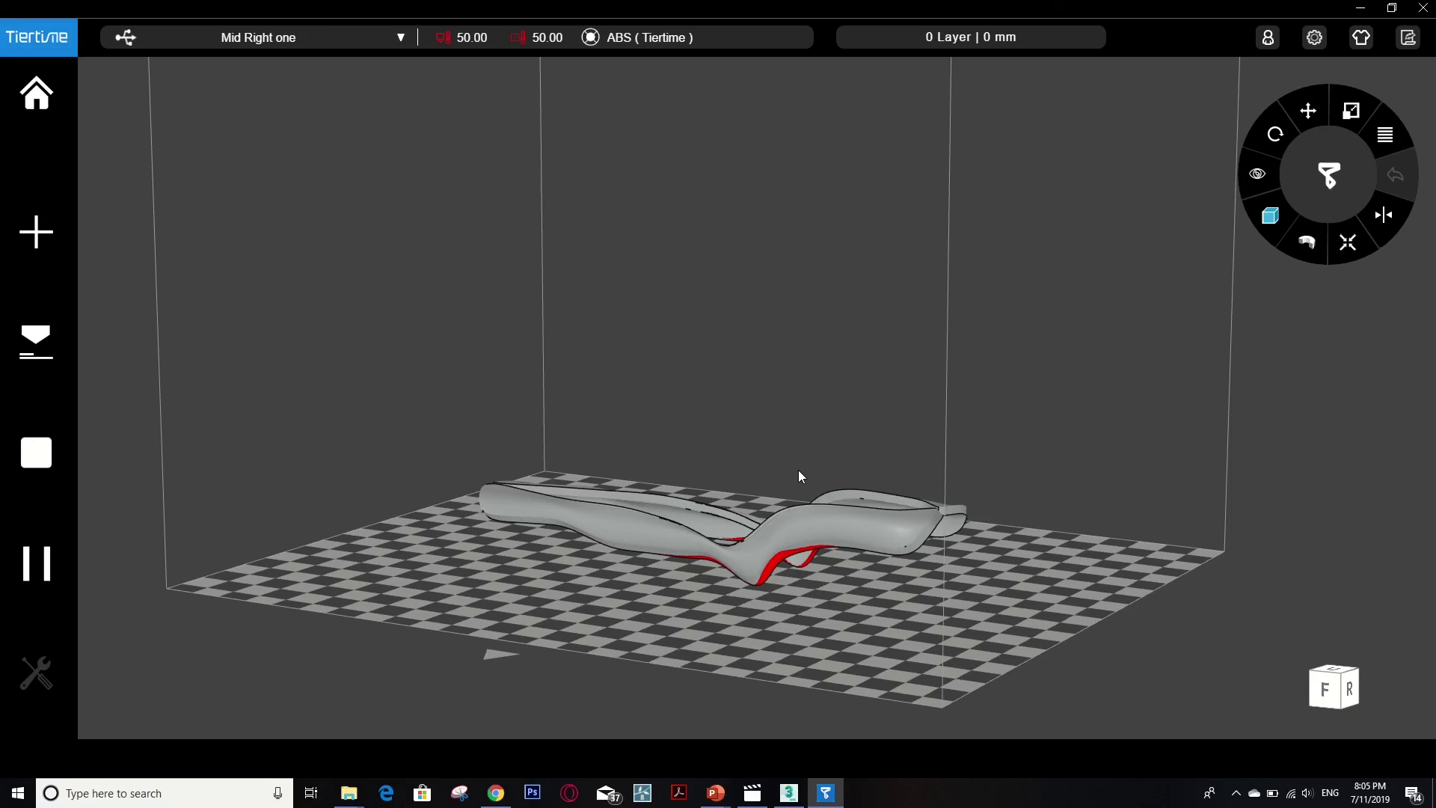